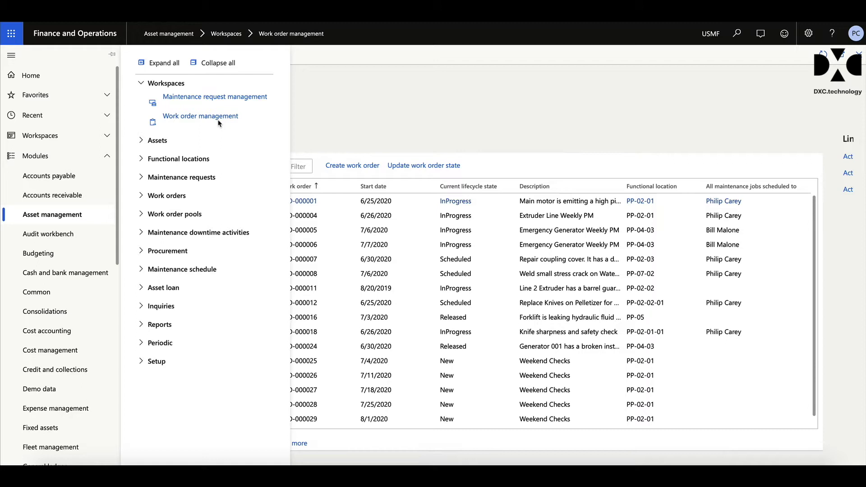
{"action": "left_click", "coordinate": [368, 121]}
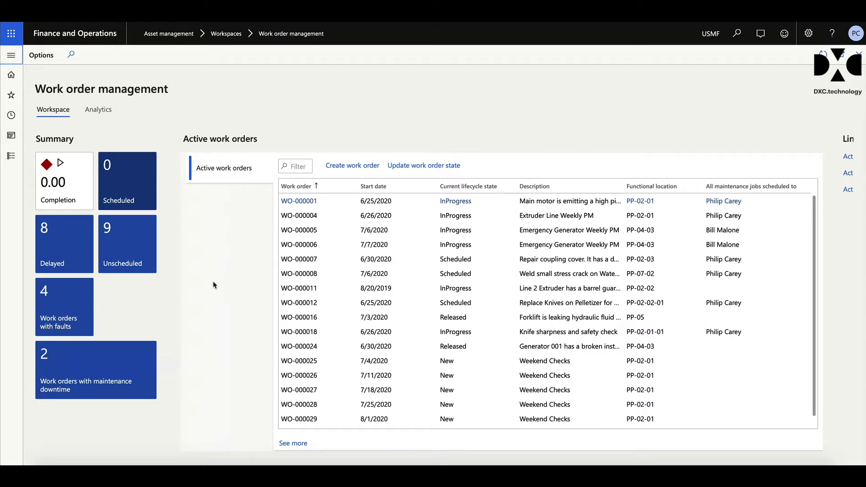
{"action": "left_click", "coordinate": [14, 158]}
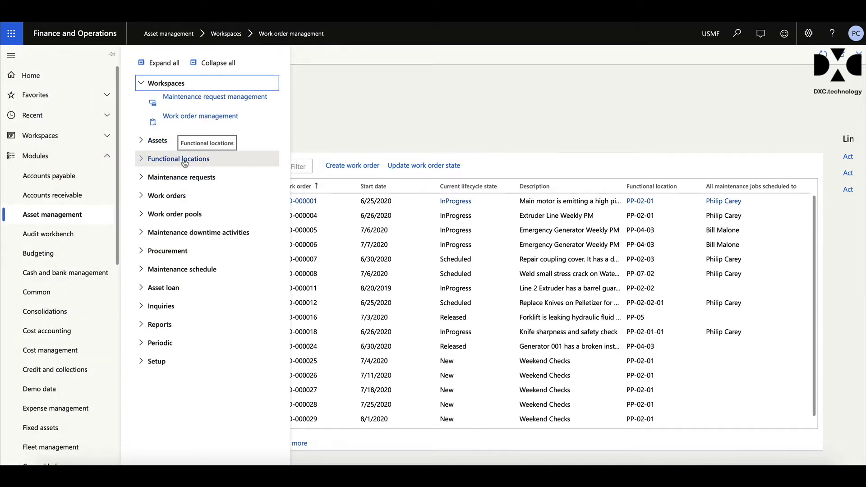
- Open All functional locations, select PP-02-01 Extrusion Line 1 and expand its three child locations in the tree
{"action": "left_click", "coordinate": [157, 163]}
{"action": "left_click", "coordinate": [162, 179]}
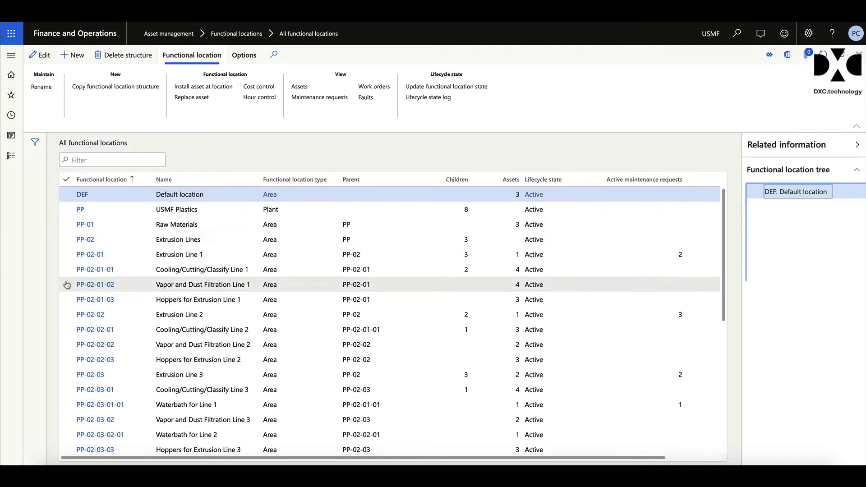
{"action": "left_click", "coordinate": [68, 255]}
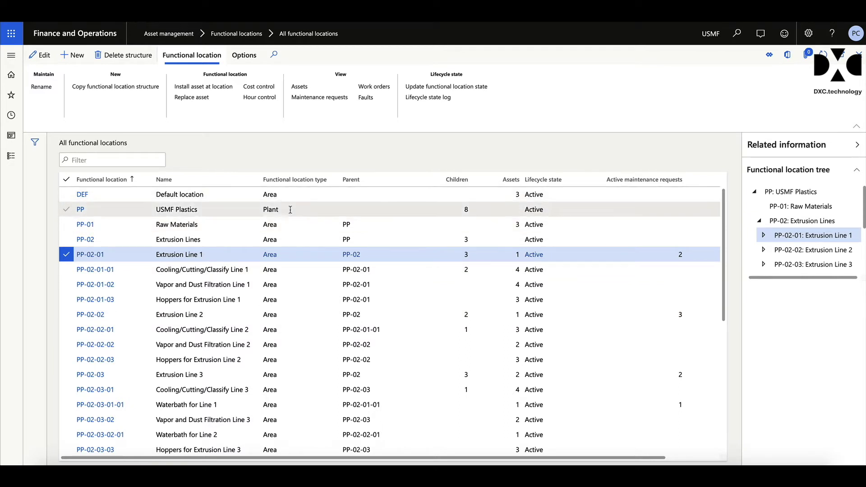
{"action": "mouse_move", "coordinate": [293, 251]}
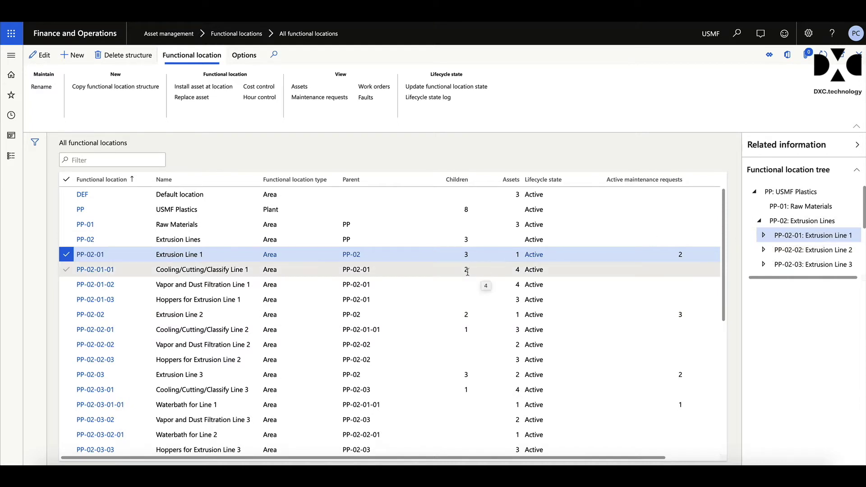
{"action": "left_click", "coordinate": [763, 237]}
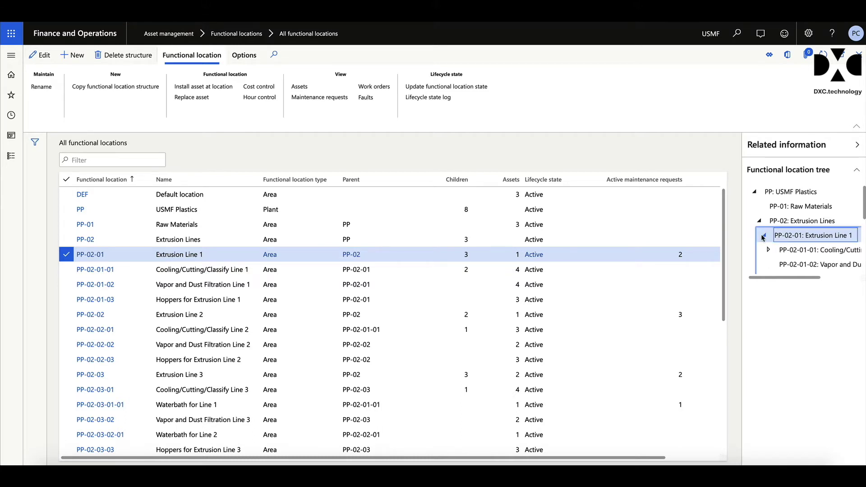
{"action": "scroll", "coordinate": [796, 257], "scroll_direction": "down", "scroll_amount": 2}
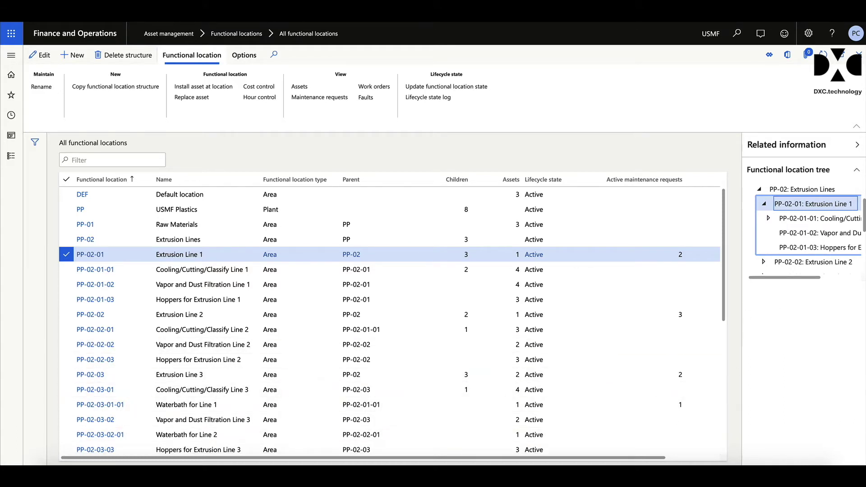
- Collapse the Related information pane so the functional locations list spans the full width
{"action": "left_click", "coordinate": [859, 148]}
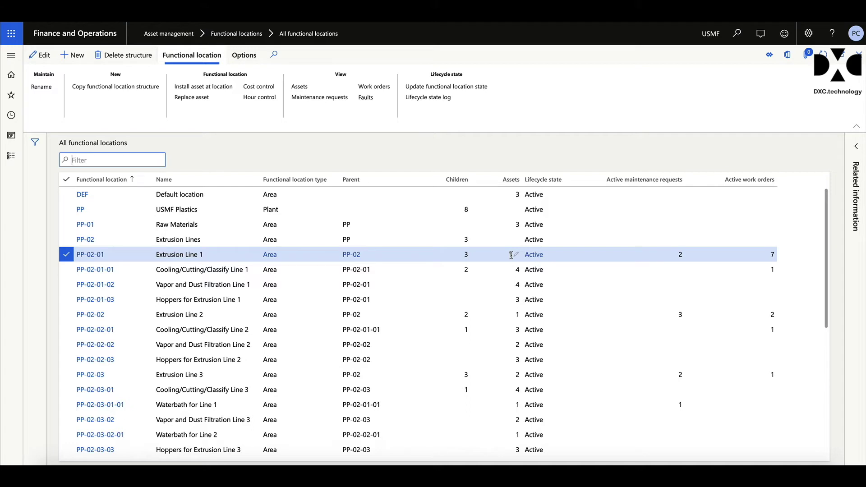
{"action": "mouse_move", "coordinate": [556, 259]}
- Open the PP-02-01 Extrusion Line 1 detail form and review its General and Installed assets sections
{"action": "left_click", "coordinate": [90, 255]}
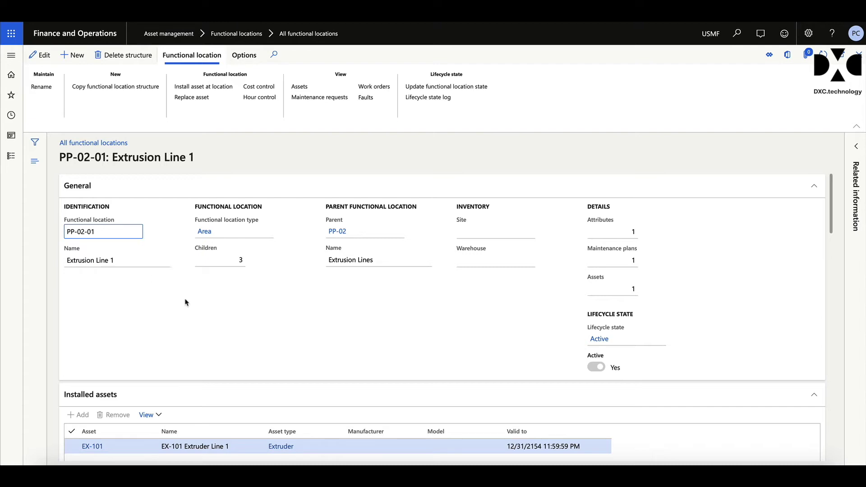
{"action": "scroll", "coordinate": [241, 325], "scroll_direction": "down", "scroll_amount": 1}
{"action": "scroll", "coordinate": [241, 324], "scroll_direction": "down", "scroll_amount": 5}
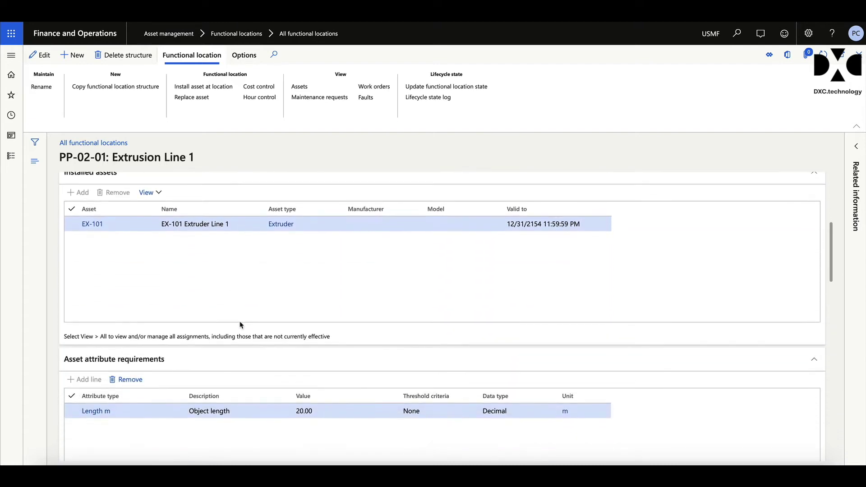
{"action": "scroll", "coordinate": [240, 325], "scroll_direction": "up", "scroll_amount": 1}
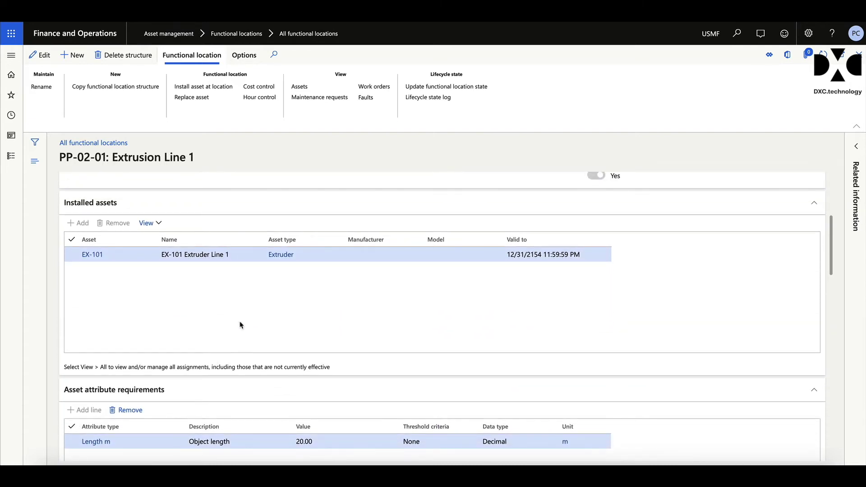
{"action": "scroll", "coordinate": [241, 325], "scroll_direction": "down", "scroll_amount": 3}
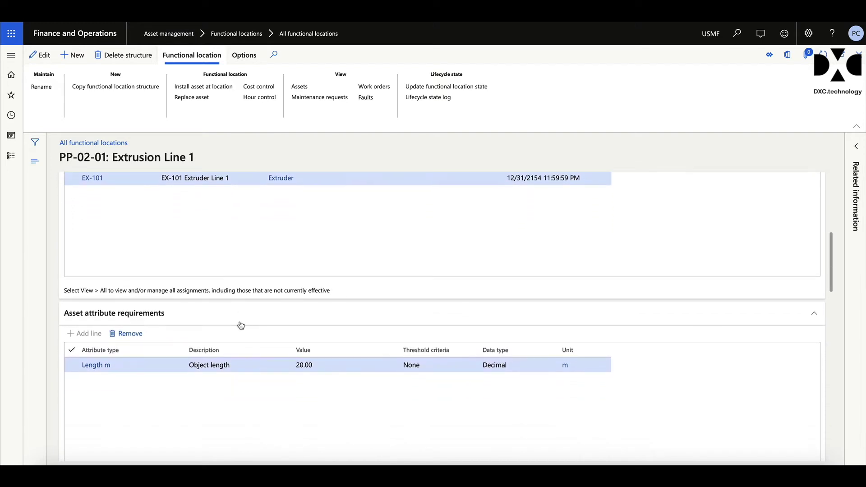
{"action": "scroll", "coordinate": [240, 325], "scroll_direction": "down", "scroll_amount": 8}
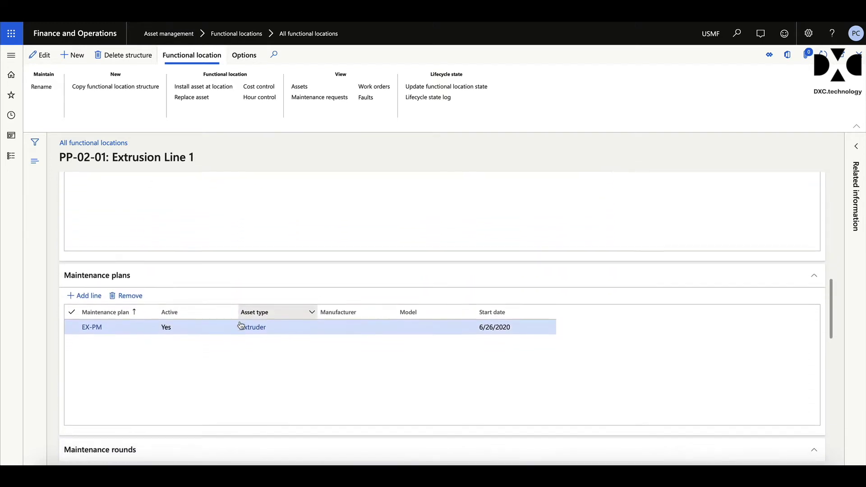
{"action": "scroll", "coordinate": [241, 325], "scroll_direction": "down", "scroll_amount": 4}
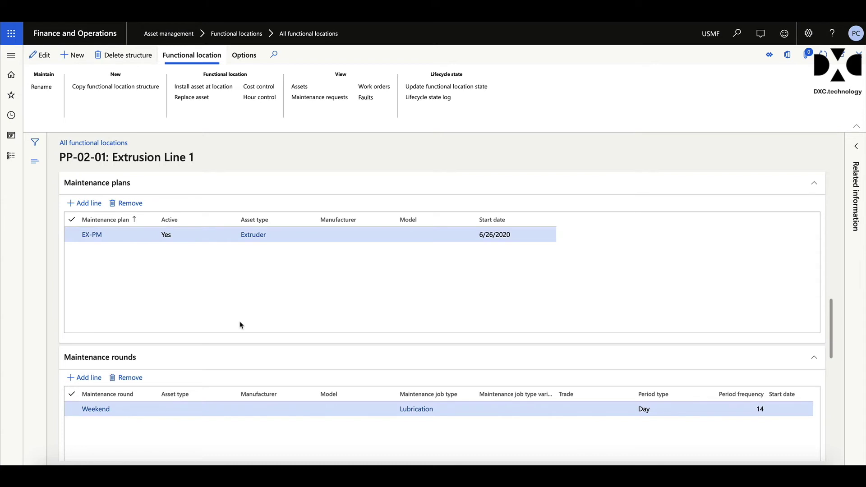
- Review the maintenance plan EX-PM starting 6/26/2020, the Workers section and the 20.00 m length attribute
{"action": "scroll", "coordinate": [240, 325], "scroll_direction": "down", "scroll_amount": 6}
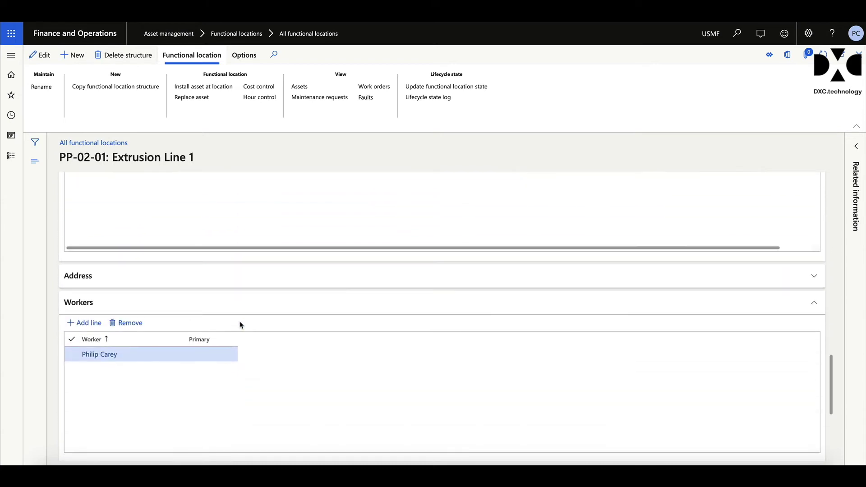
{"action": "scroll", "coordinate": [241, 325], "scroll_direction": "down", "scroll_amount": 1}
{"action": "scroll", "coordinate": [240, 325], "scroll_direction": "down", "scroll_amount": 5}
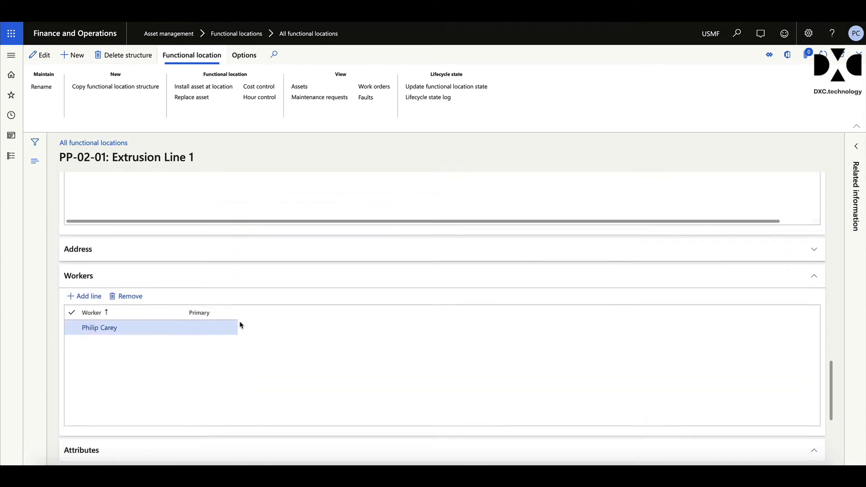
{"action": "scroll", "coordinate": [241, 325], "scroll_direction": "up", "scroll_amount": 1}
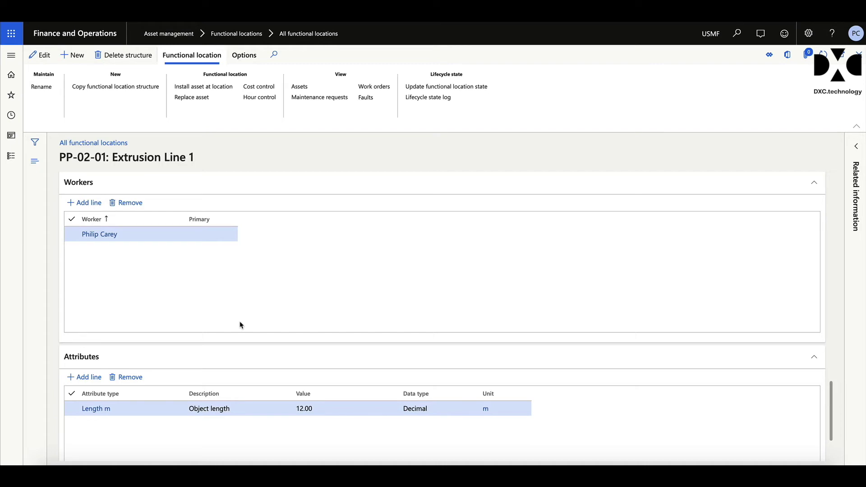
{"action": "scroll", "coordinate": [241, 325], "scroll_direction": "up", "scroll_amount": 5}
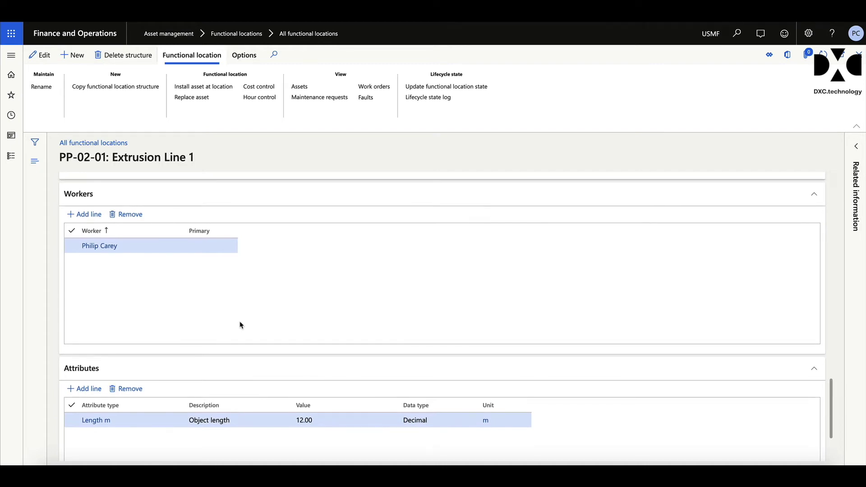
{"action": "scroll", "coordinate": [241, 325], "scroll_direction": "up", "scroll_amount": 5}
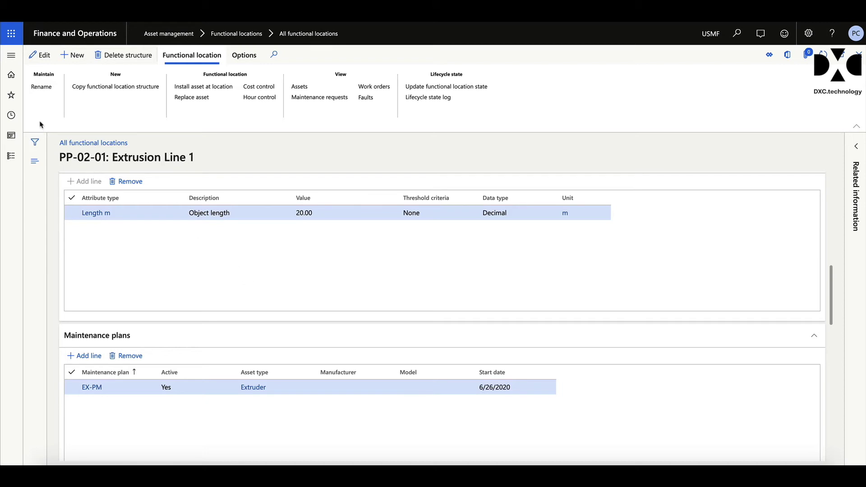
- Go to Asset management > Assets > Asset view in the navigation pane
{"action": "left_click", "coordinate": [12, 161]}
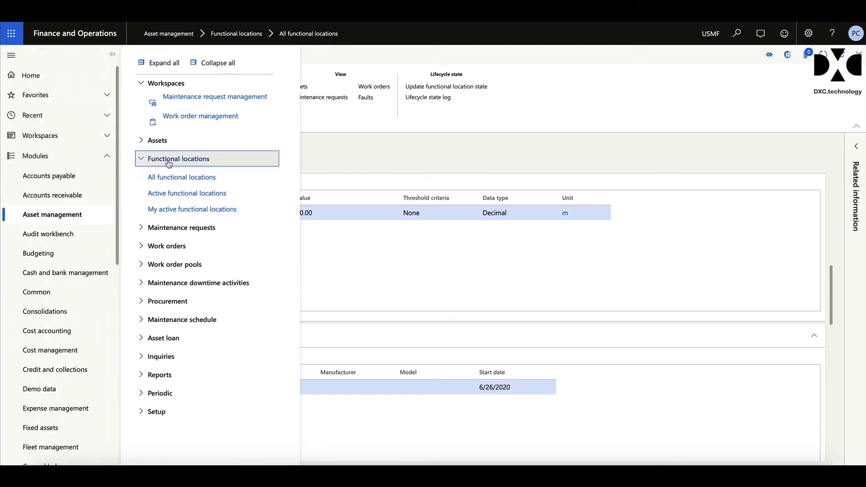
{"action": "left_click", "coordinate": [158, 145]}
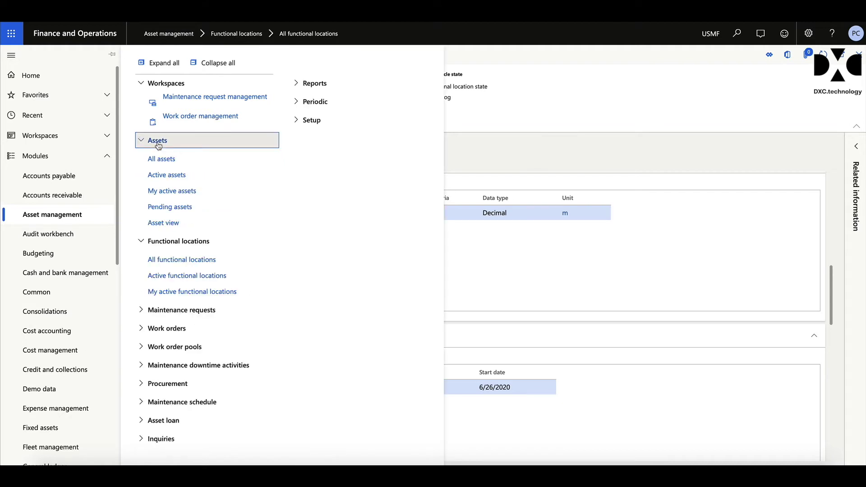
{"action": "left_click", "coordinate": [172, 224]}
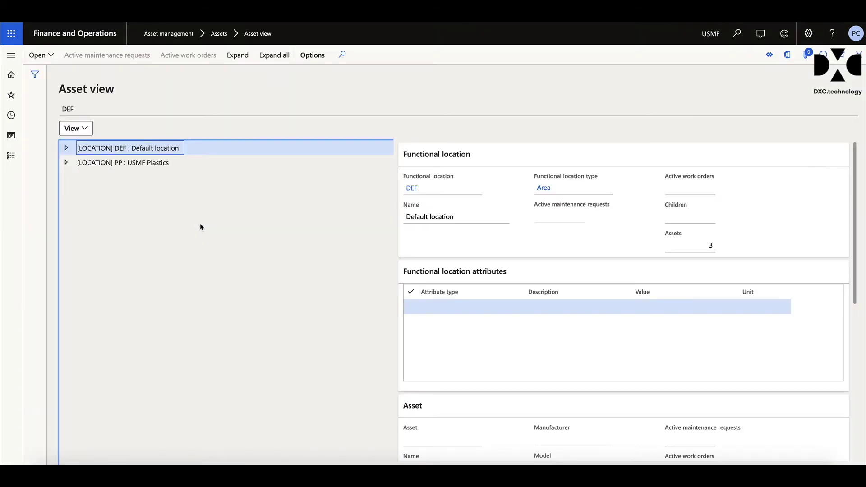
- Drill into PP USMF Plastics > PP-02 > Extrusion Line 1, expand all, then show Asset management's pages
{"action": "left_click", "coordinate": [67, 163]}
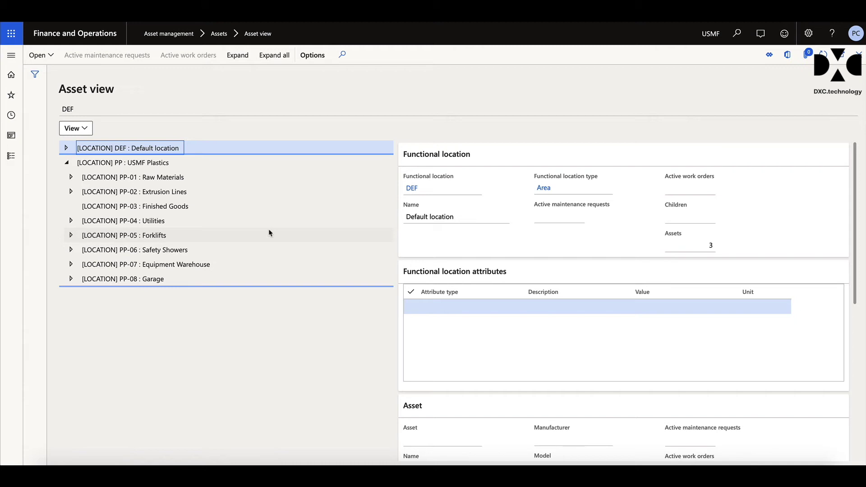
{"action": "left_click", "coordinate": [71, 193]}
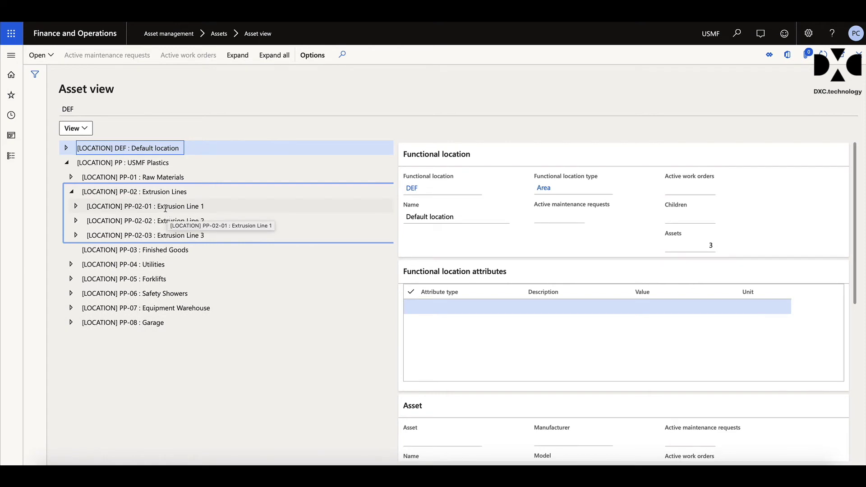
{"action": "left_click", "coordinate": [166, 207]}
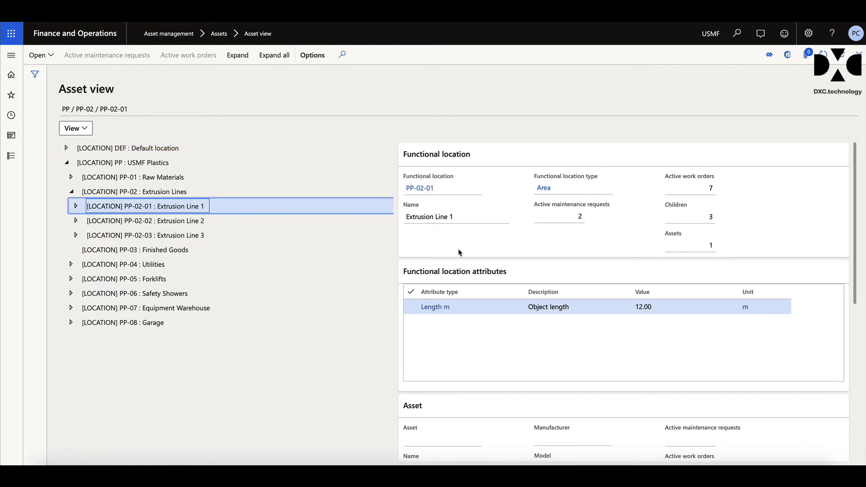
{"action": "scroll", "coordinate": [522, 338], "scroll_direction": "down", "scroll_amount": 2}
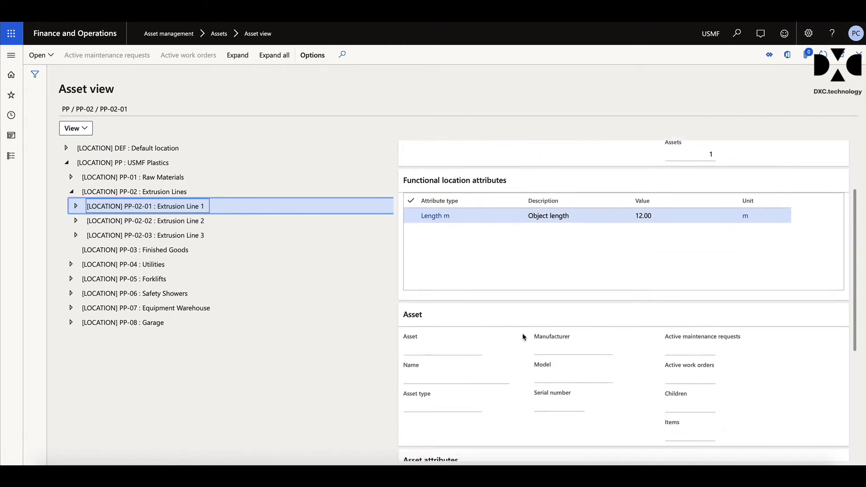
{"action": "scroll", "coordinate": [523, 338], "scroll_direction": "down", "scroll_amount": 4}
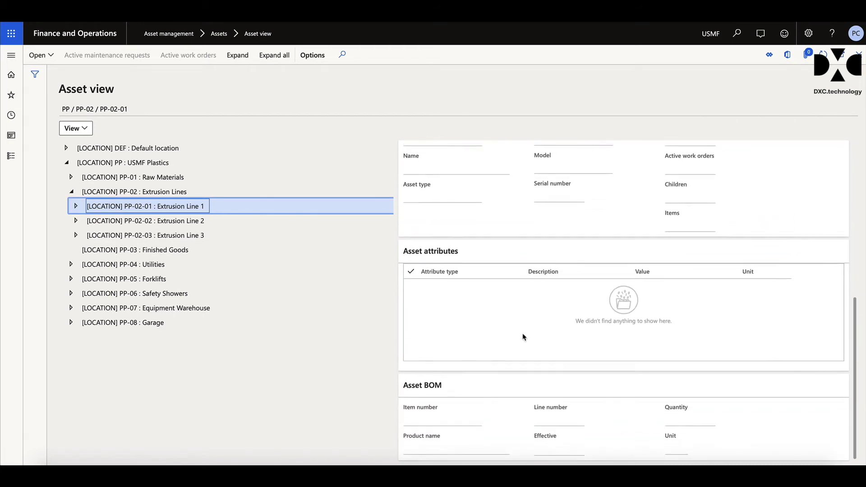
{"action": "scroll", "coordinate": [519, 337], "scroll_direction": "up", "scroll_amount": 5}
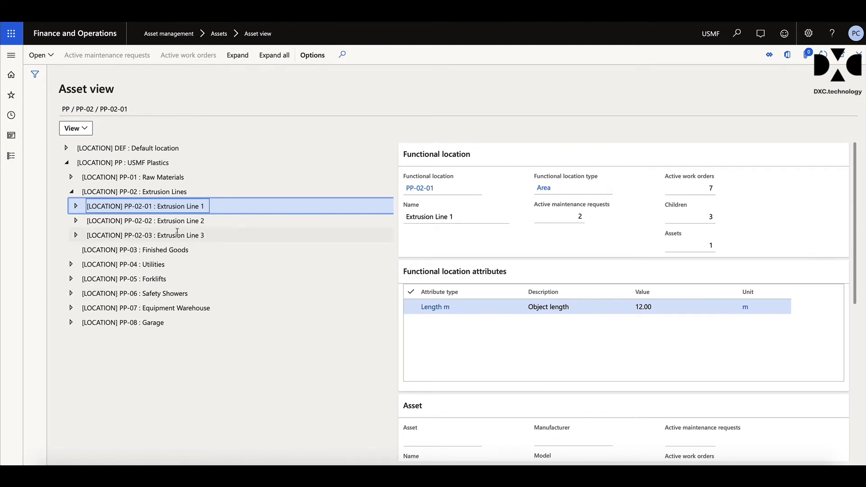
{"action": "left_click", "coordinate": [274, 60]}
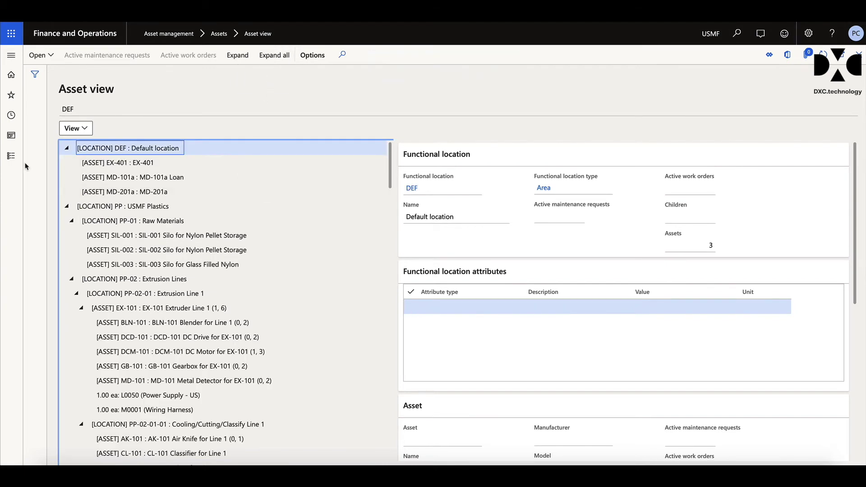
{"action": "left_click", "coordinate": [12, 157]}
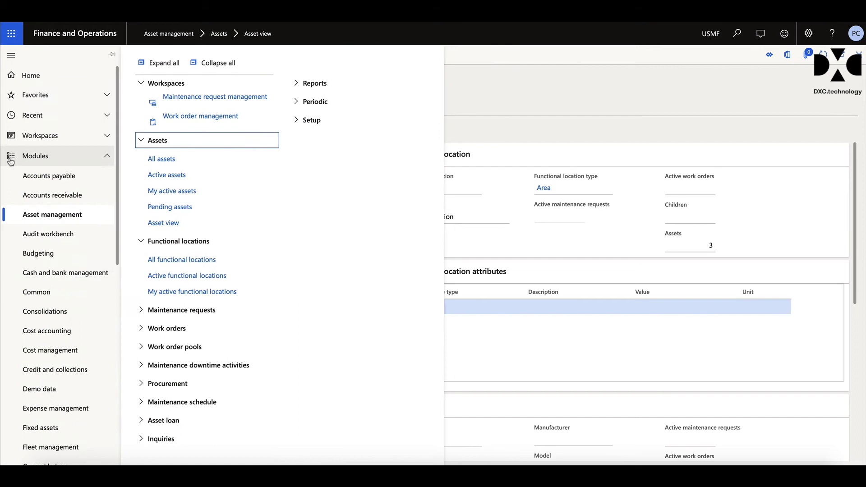
- Open All assets, select EX-101 and expand its five child components in the Asset tree
{"action": "left_click", "coordinate": [163, 159]}
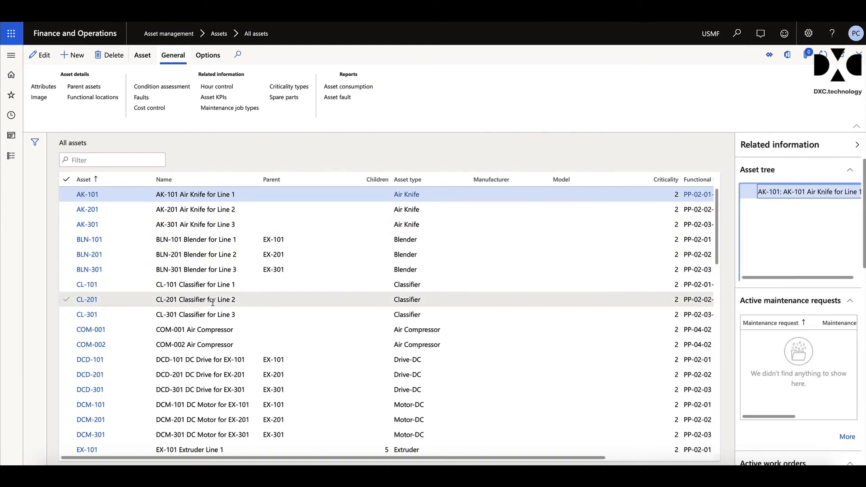
{"action": "scroll", "coordinate": [212, 302], "scroll_direction": "down", "scroll_amount": 5}
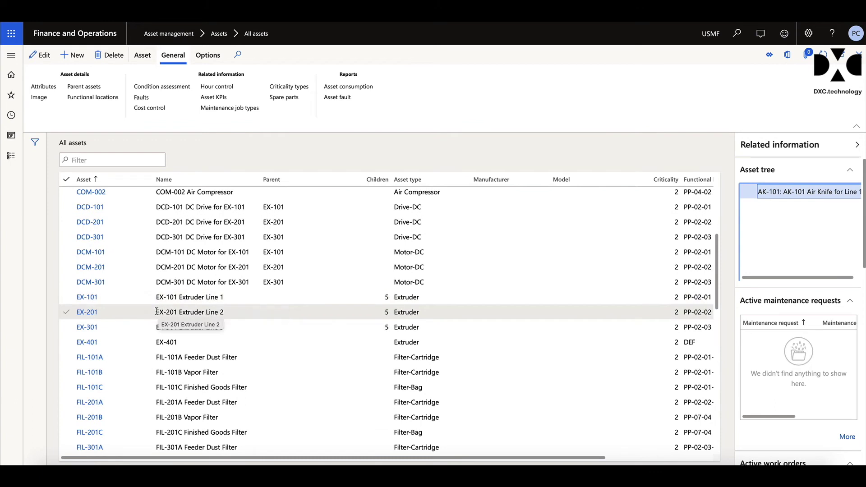
{"action": "left_click", "coordinate": [126, 301]}
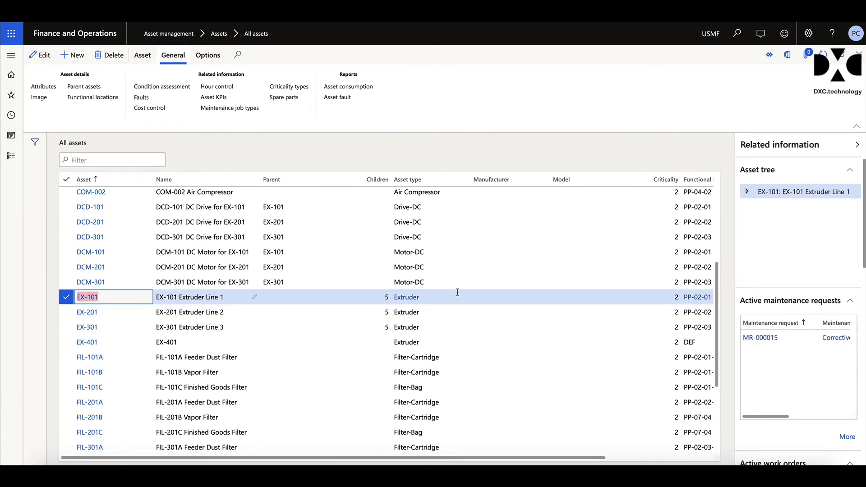
{"action": "left_click", "coordinate": [749, 194]}
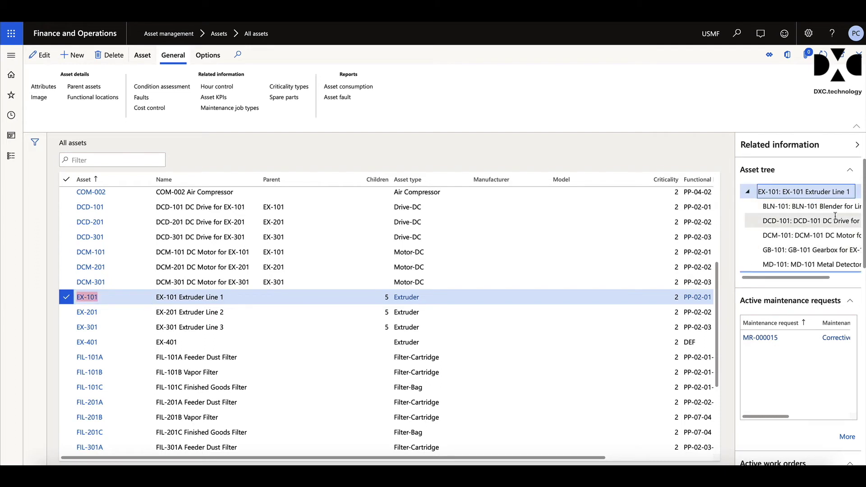
{"action": "scroll", "coordinate": [812, 225], "scroll_direction": "down", "scroll_amount": 1}
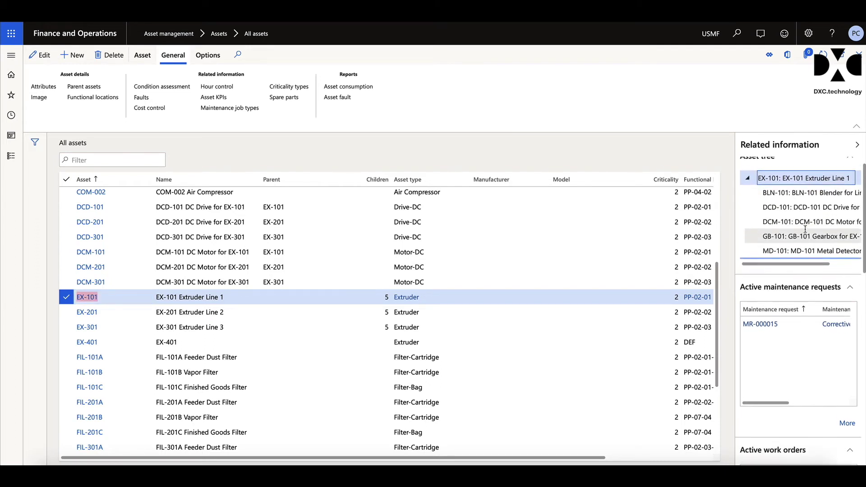
{"action": "scroll", "coordinate": [805, 229], "scroll_direction": "up", "scroll_amount": 1}
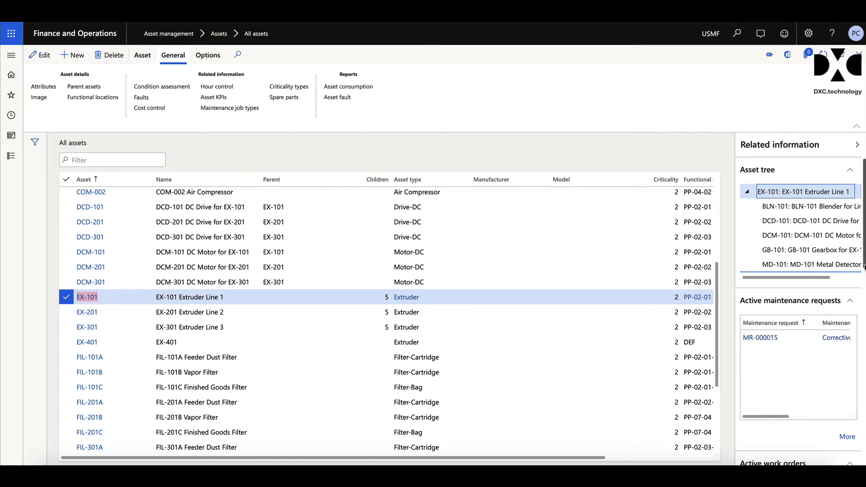
- Scroll the FactBox pane to EX-101's work orders and counters (1,010.00 Hours, 2,000.00 ProdQuantity)
{"action": "scroll", "coordinate": [865, 276], "scroll_direction": "down", "scroll_amount": 5}
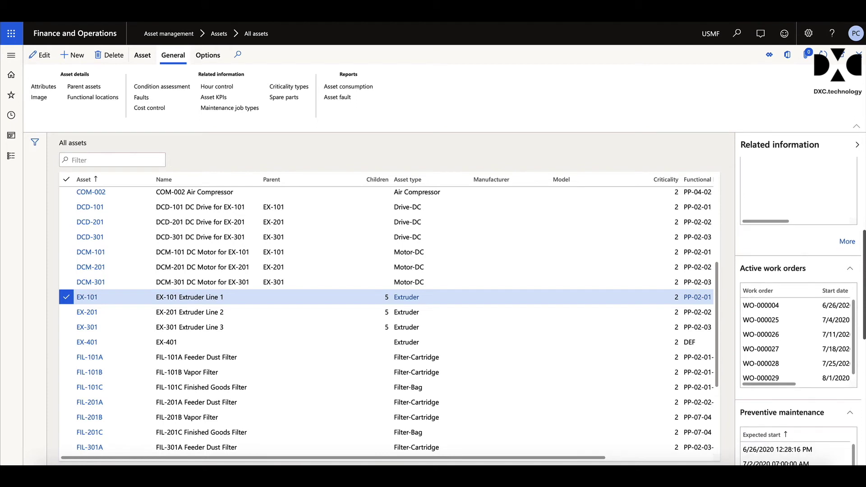
{"action": "scroll", "coordinate": [801, 336], "scroll_direction": "down", "scroll_amount": 3}
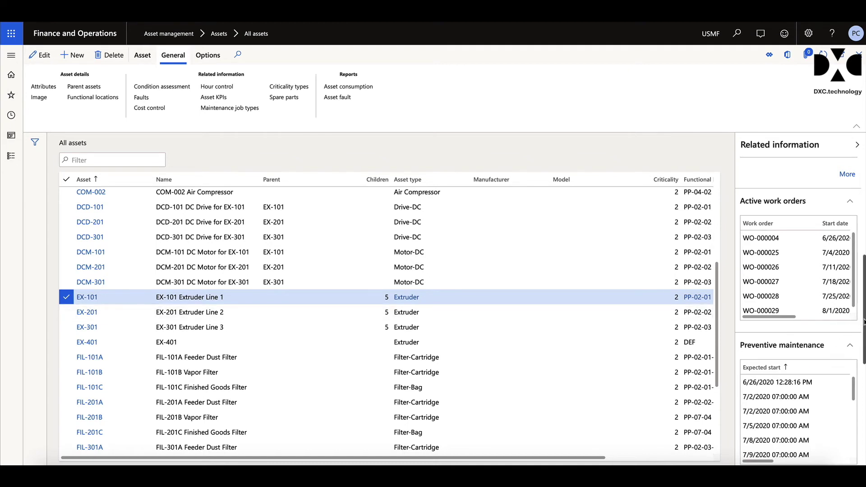
{"action": "scroll", "coordinate": [865, 340], "scroll_direction": "down", "scroll_amount": 2}
{"action": "left_click_drag", "start_coordinate": [865, 340], "coordinate": [865, 409]}
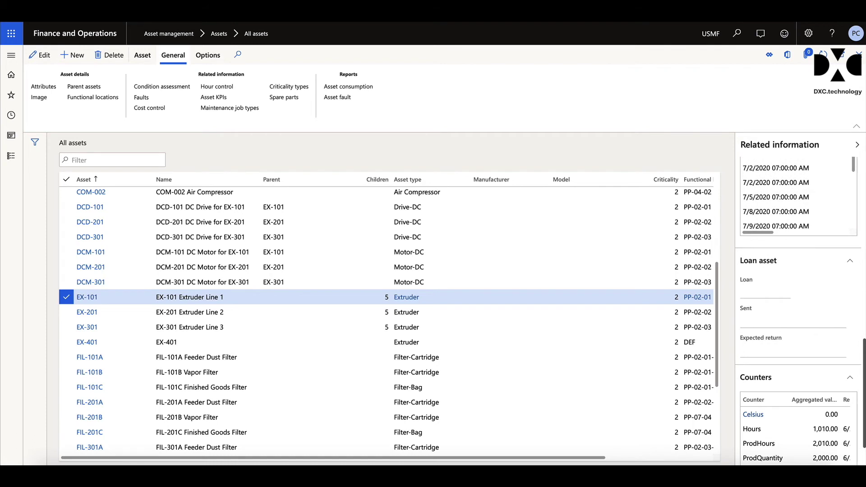
{"action": "scroll", "coordinate": [781, 424], "scroll_direction": "down", "scroll_amount": 1}
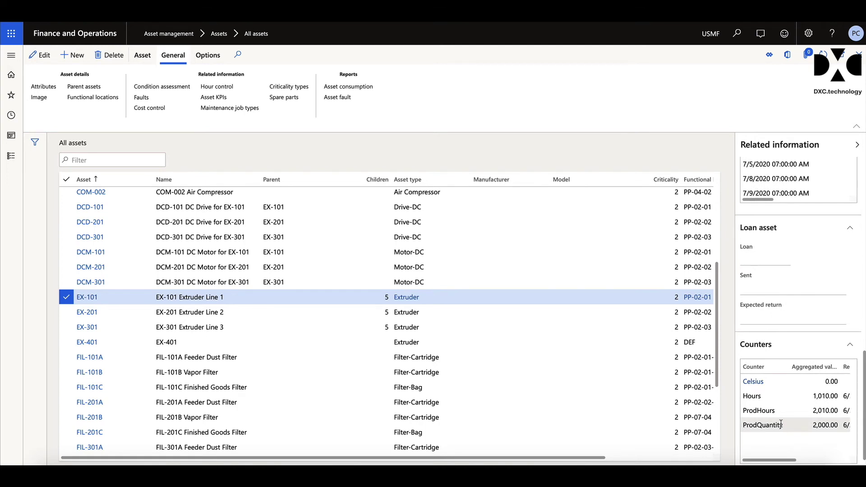
{"action": "mouse_move", "coordinate": [781, 424]}
{"action": "mouse_move", "coordinate": [497, 458]}
{"action": "left_mouse_down"}
{"action": "mouse_move", "coordinate": [635, 451]}
{"action": "mouse_move", "coordinate": [483, 459]}
{"action": "left_mouse_up"}
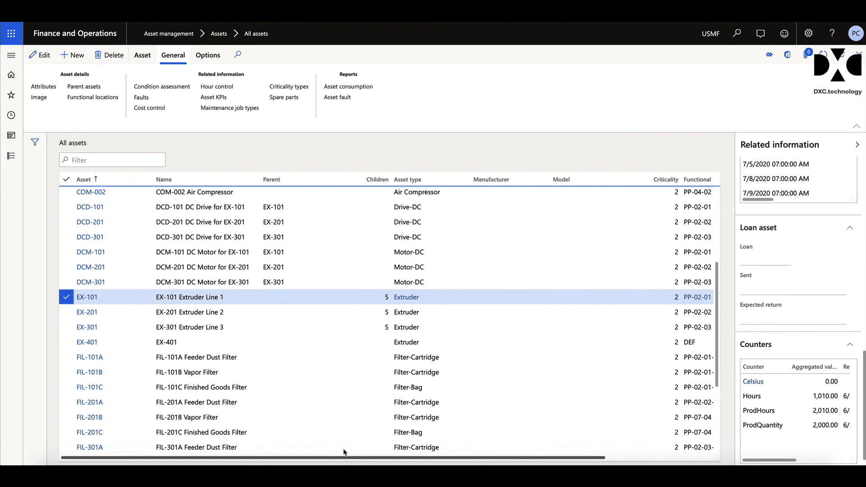
{"action": "left_click", "coordinate": [148, 62]}
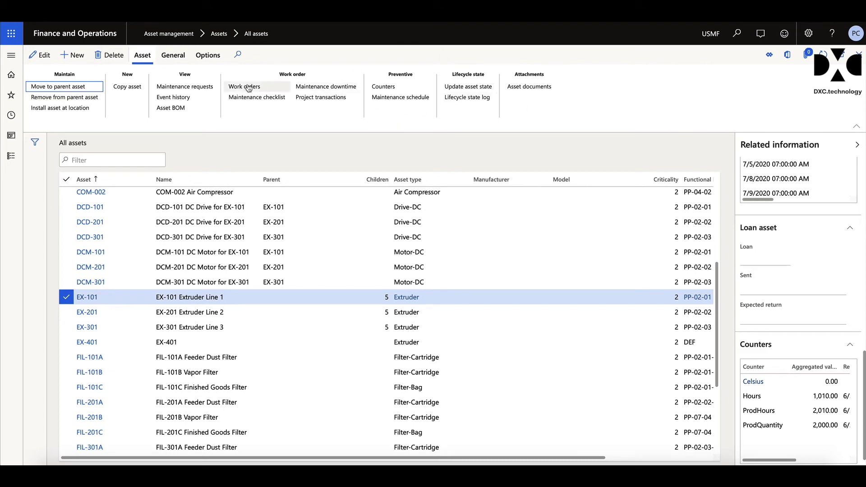
{"action": "left_click", "coordinate": [173, 55]}
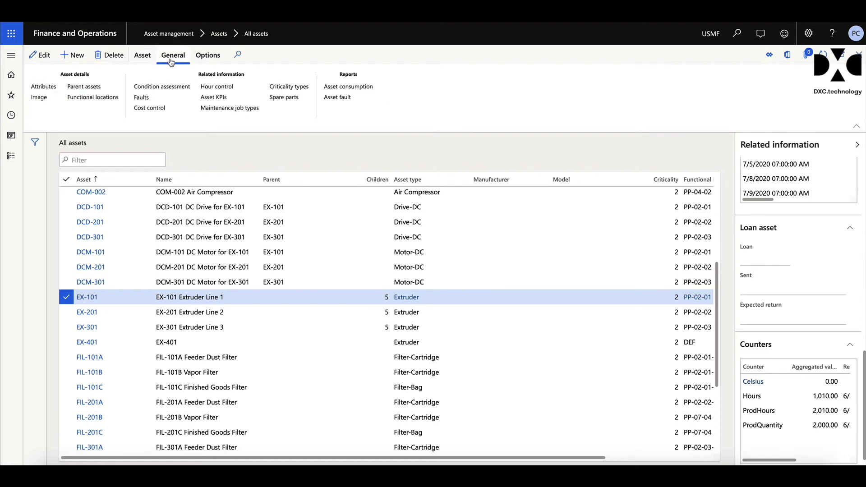
{"action": "left_click", "coordinate": [45, 87]}
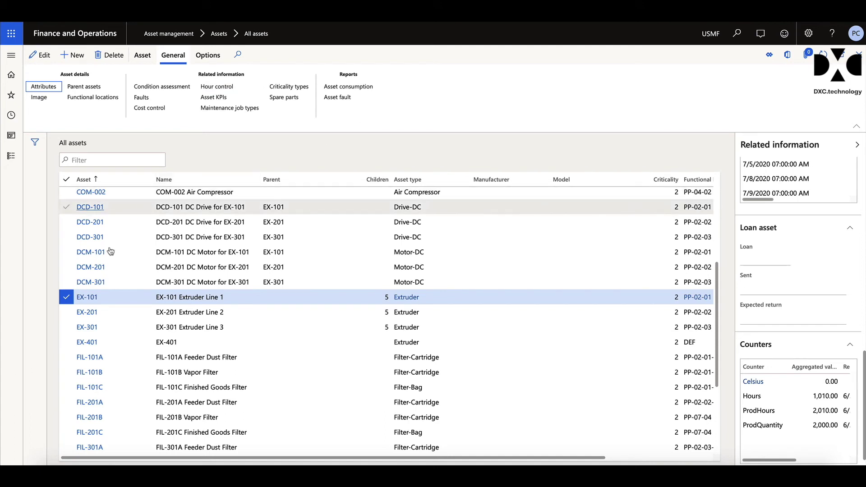
{"action": "left_click", "coordinate": [85, 298]}
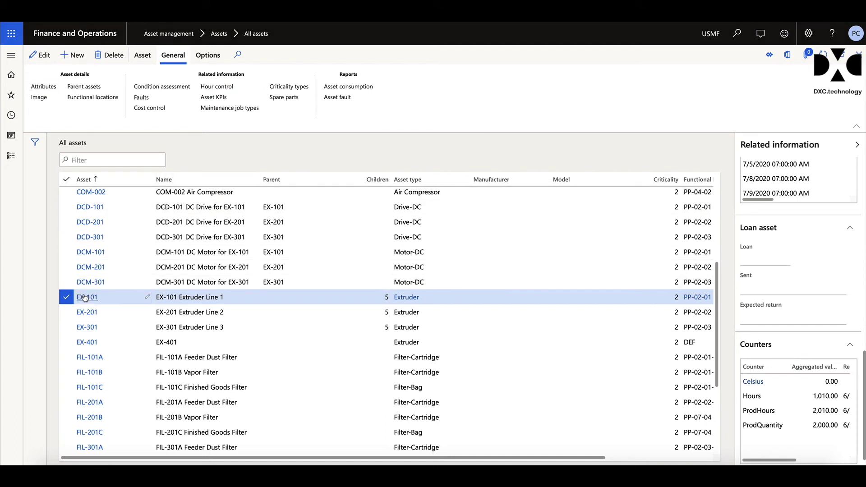
{"action": "left_click", "coordinate": [85, 298]}
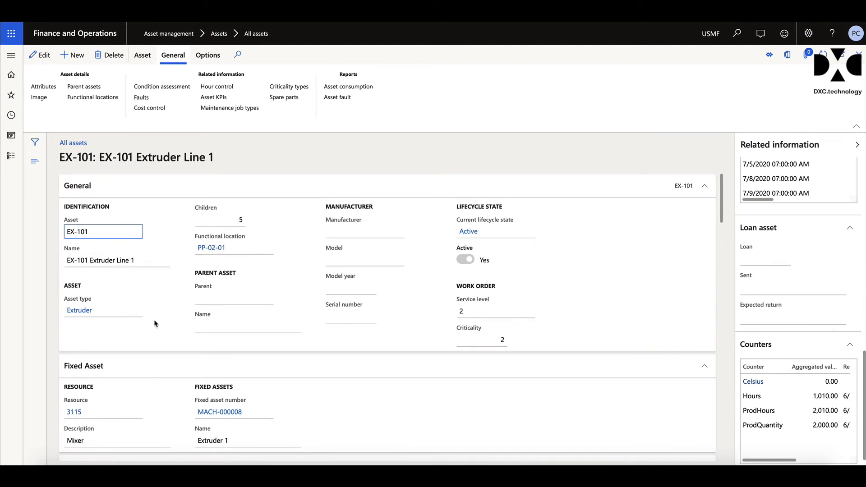
{"action": "scroll", "coordinate": [153, 328], "scroll_direction": "down", "scroll_amount": 3}
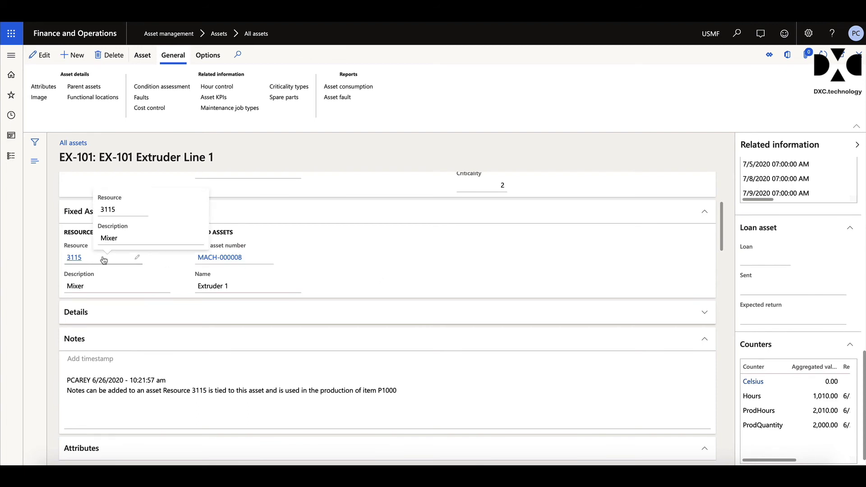
{"action": "scroll", "coordinate": [103, 260], "scroll_direction": "up", "scroll_amount": 1}
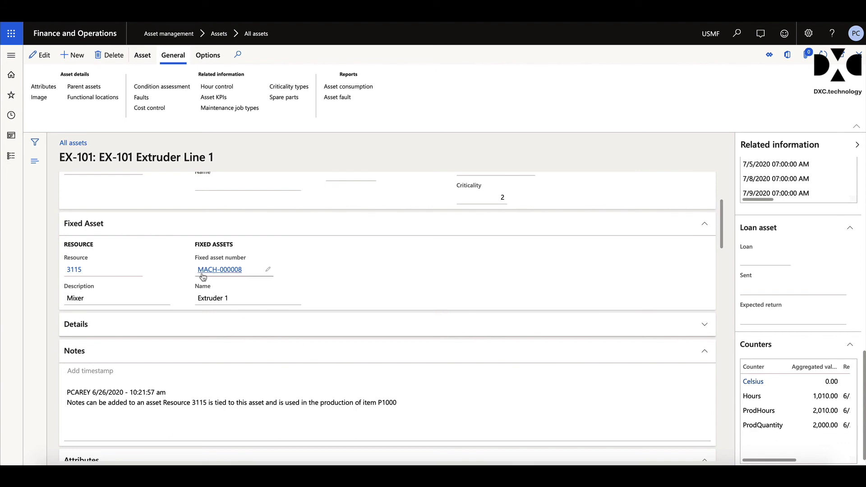
{"action": "mouse_move", "coordinate": [204, 274]}
{"action": "scroll", "coordinate": [411, 284], "scroll_direction": "up", "scroll_amount": 2}
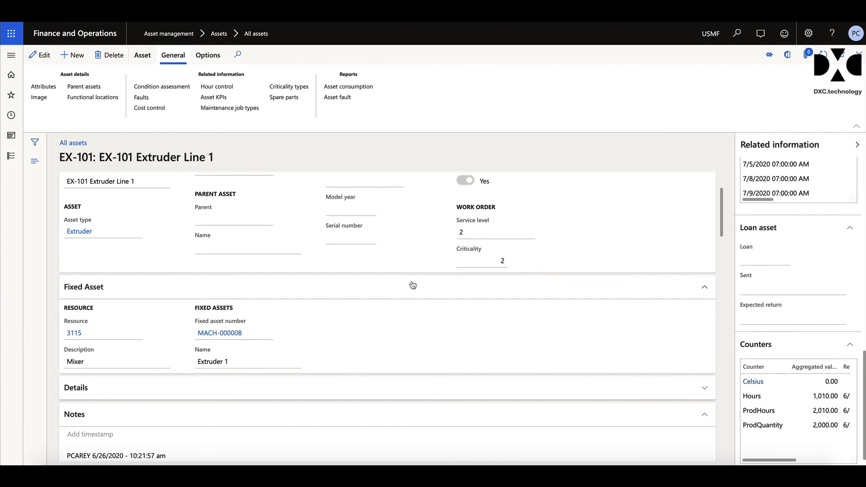
{"action": "scroll", "coordinate": [413, 284], "scroll_direction": "up", "scroll_amount": 1}
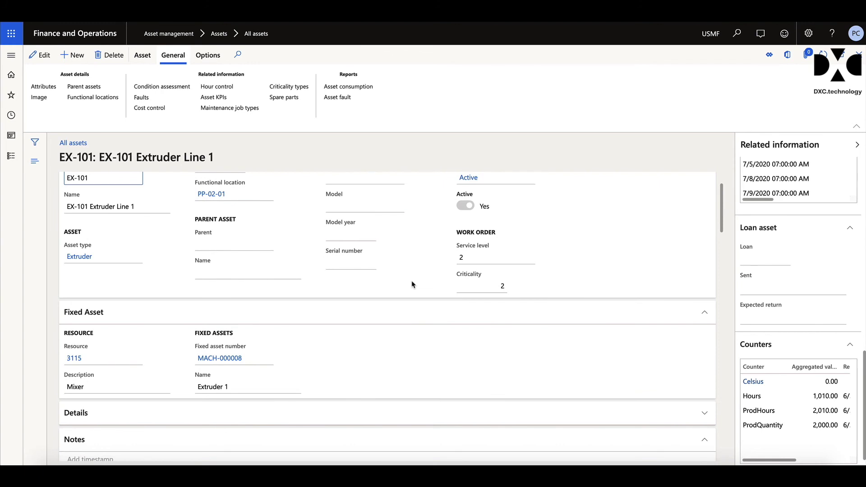
{"action": "scroll", "coordinate": [413, 284], "scroll_direction": "down", "scroll_amount": 1}
{"action": "scroll", "coordinate": [413, 285], "scroll_direction": "up", "scroll_amount": 3}
{"action": "scroll", "coordinate": [413, 284], "scroll_direction": "down", "scroll_amount": 6}
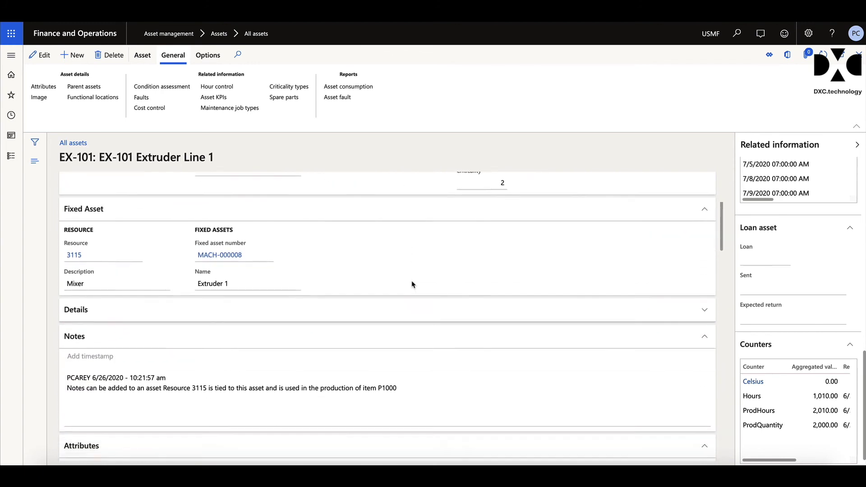
{"action": "scroll", "coordinate": [413, 285], "scroll_direction": "down", "scroll_amount": 3}
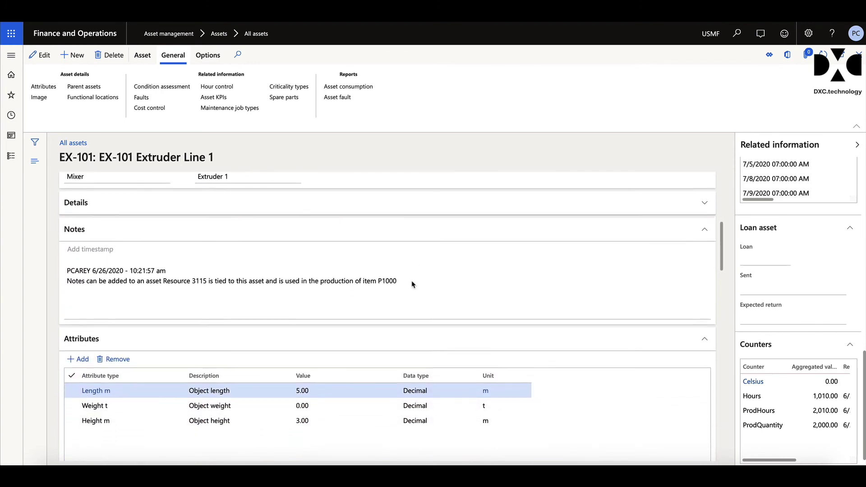
{"action": "scroll", "coordinate": [413, 284], "scroll_direction": "down", "scroll_amount": 3}
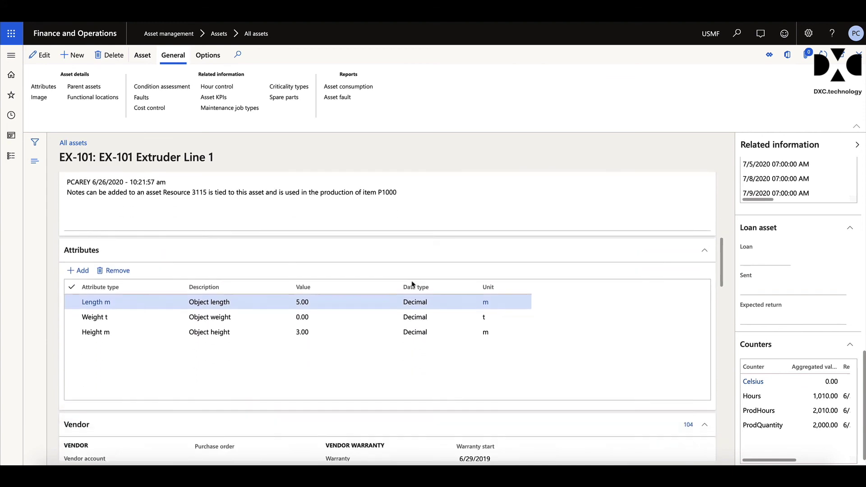
{"action": "scroll", "coordinate": [413, 284], "scroll_direction": "down", "scroll_amount": 3}
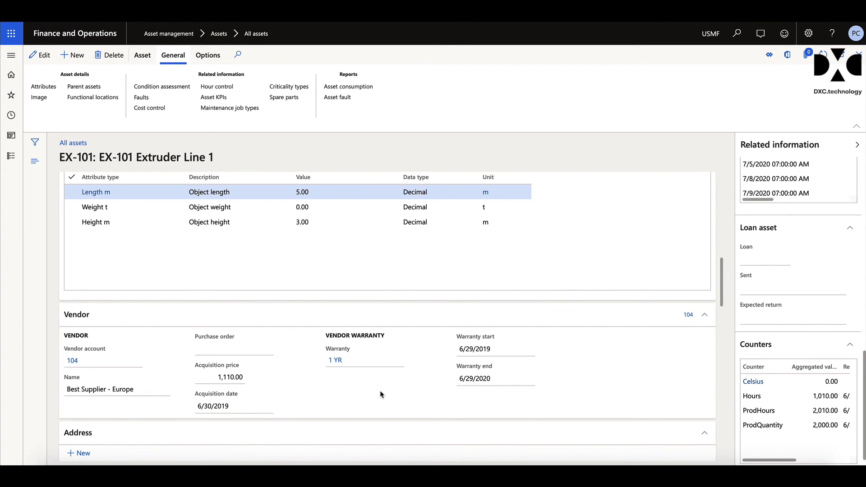
{"action": "scroll", "coordinate": [381, 395], "scroll_direction": "down", "scroll_amount": 6}
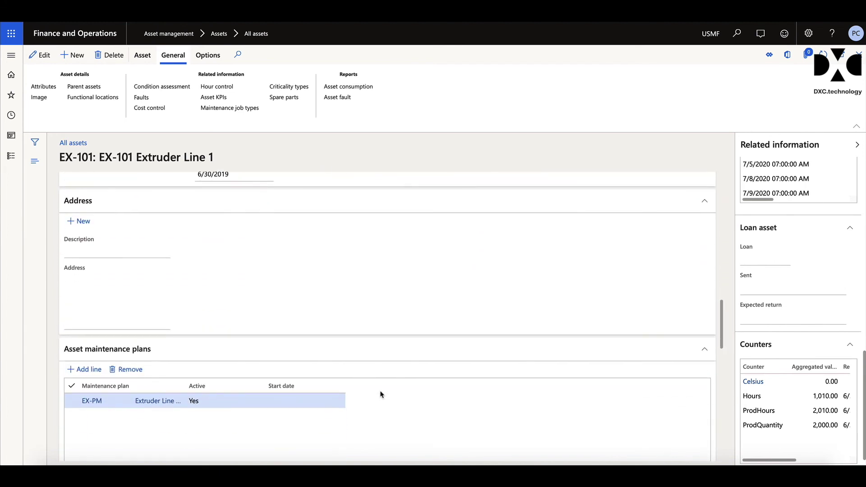
{"action": "scroll", "coordinate": [380, 395], "scroll_direction": "down", "scroll_amount": 1}
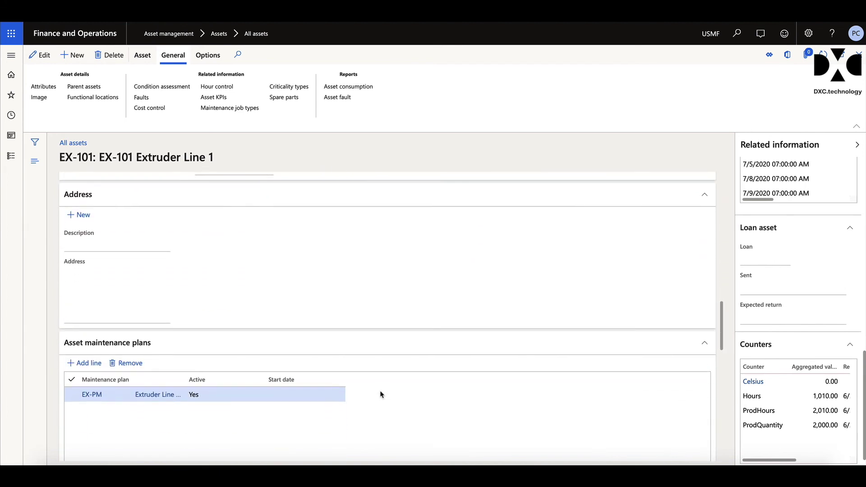
{"action": "scroll", "coordinate": [380, 395], "scroll_direction": "down", "scroll_amount": 2}
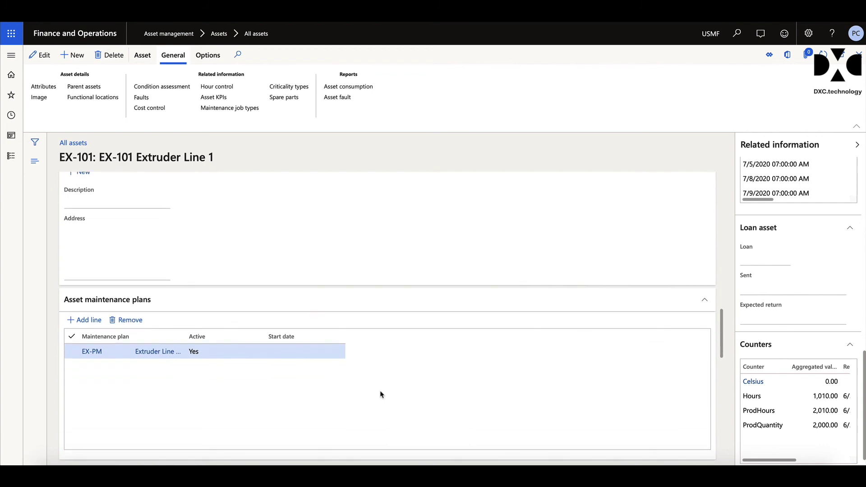
{"action": "scroll", "coordinate": [380, 394], "scroll_direction": "down", "scroll_amount": 4}
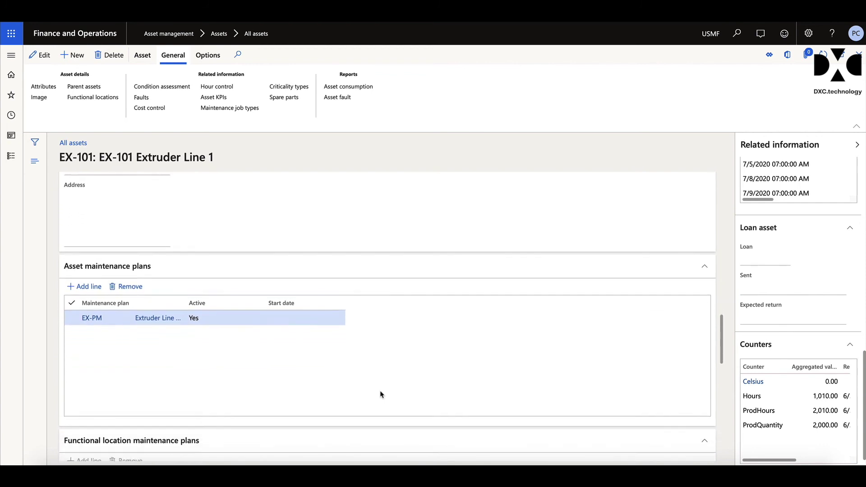
{"action": "scroll", "coordinate": [380, 395], "scroll_direction": "up", "scroll_amount": 1}
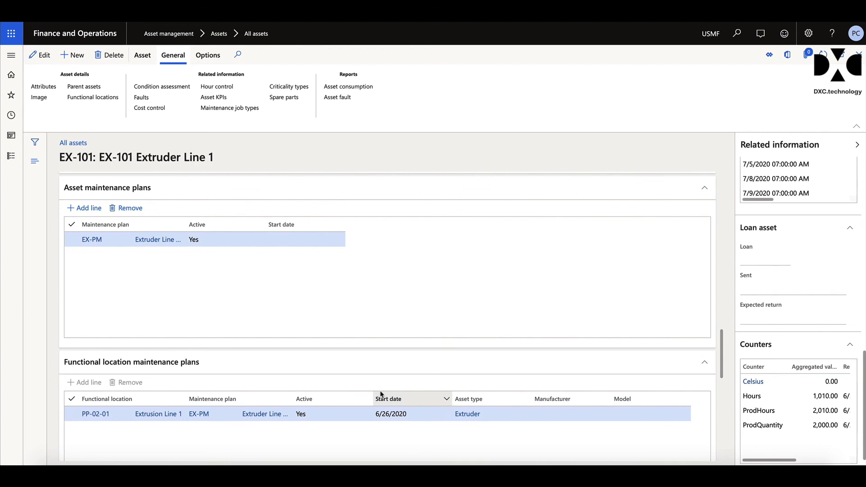
{"action": "scroll", "coordinate": [380, 395], "scroll_direction": "down", "scroll_amount": 1}
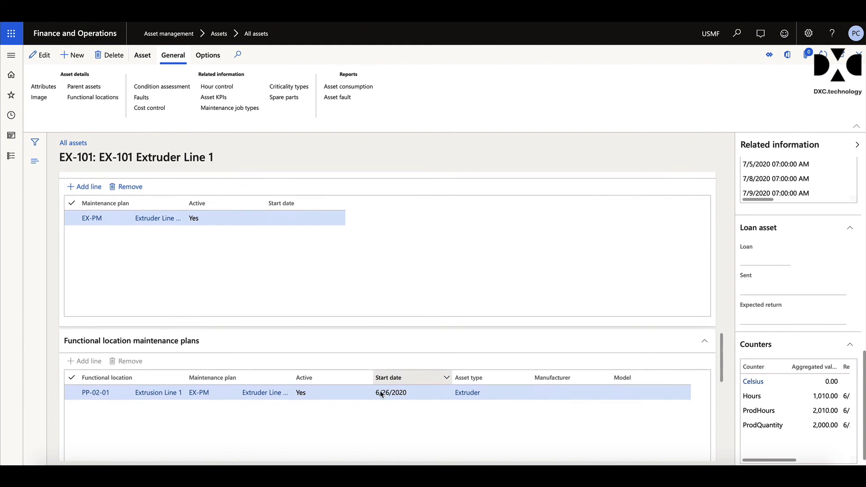
{"action": "scroll", "coordinate": [382, 395], "scroll_direction": "up", "scroll_amount": 2}
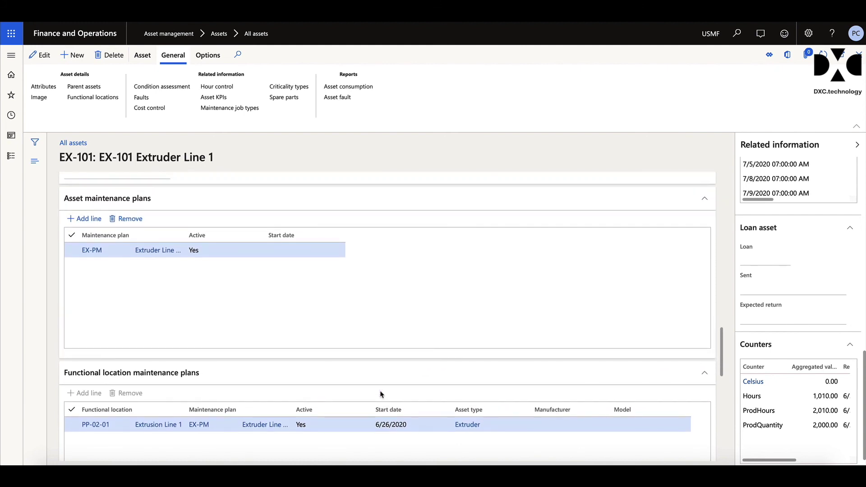
{"action": "scroll", "coordinate": [381, 395], "scroll_direction": "down", "scroll_amount": 2}
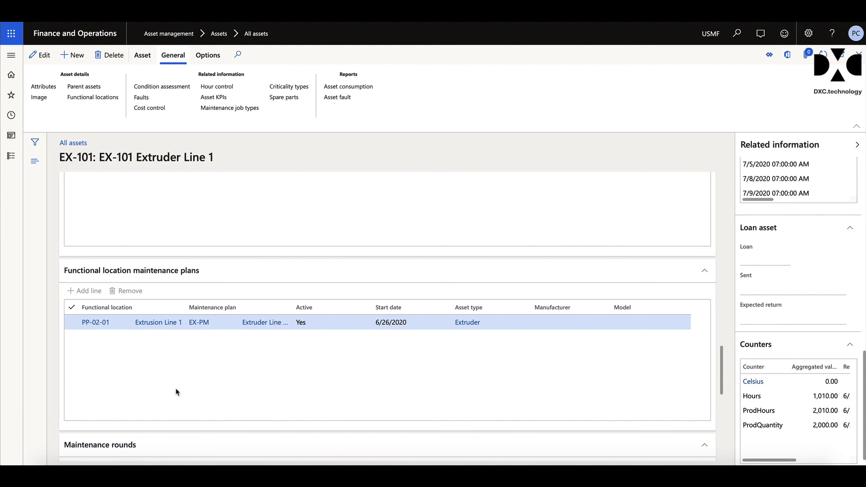
{"action": "scroll", "coordinate": [177, 392], "scroll_direction": "down", "scroll_amount": 4}
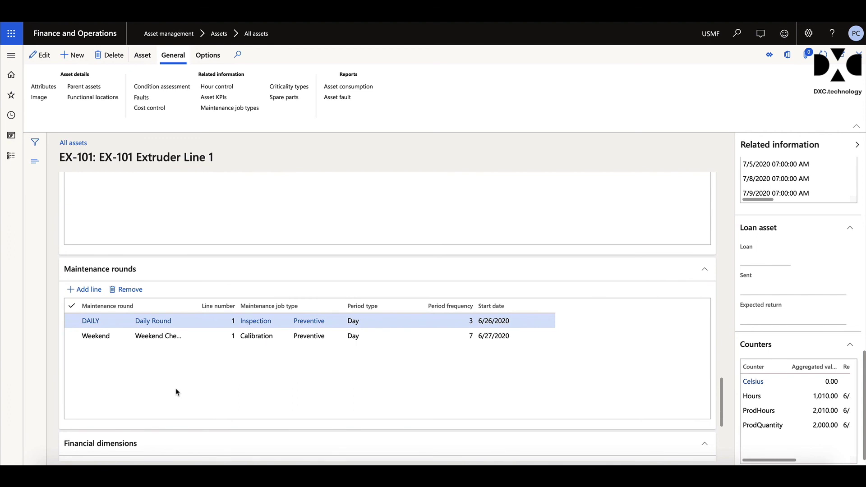
{"action": "scroll", "coordinate": [176, 393], "scroll_direction": "down", "scroll_amount": 1}
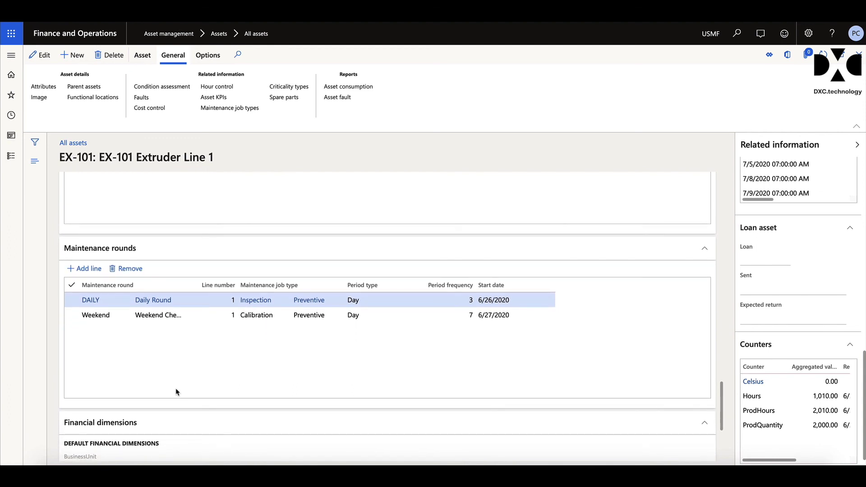
{"action": "scroll", "coordinate": [177, 392], "scroll_direction": "down", "scroll_amount": 3}
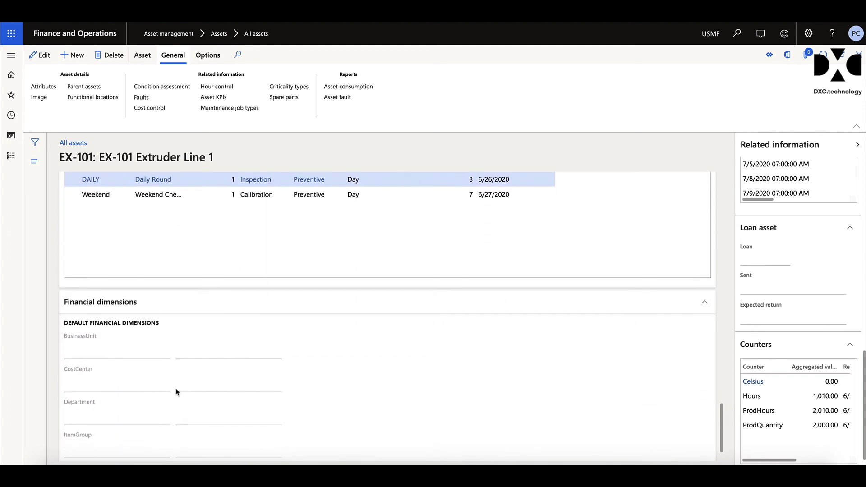
{"action": "scroll", "coordinate": [176, 392], "scroll_direction": "up", "scroll_amount": 1}
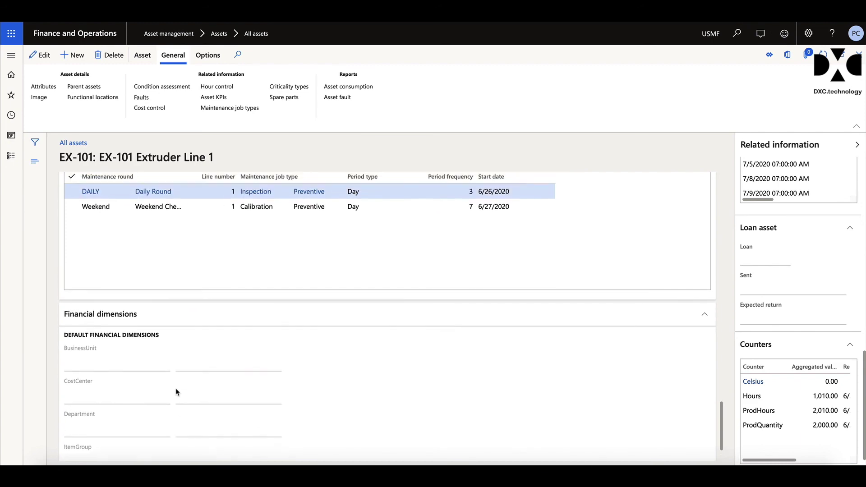
{"action": "scroll", "coordinate": [177, 392], "scroll_direction": "up", "scroll_amount": 13}
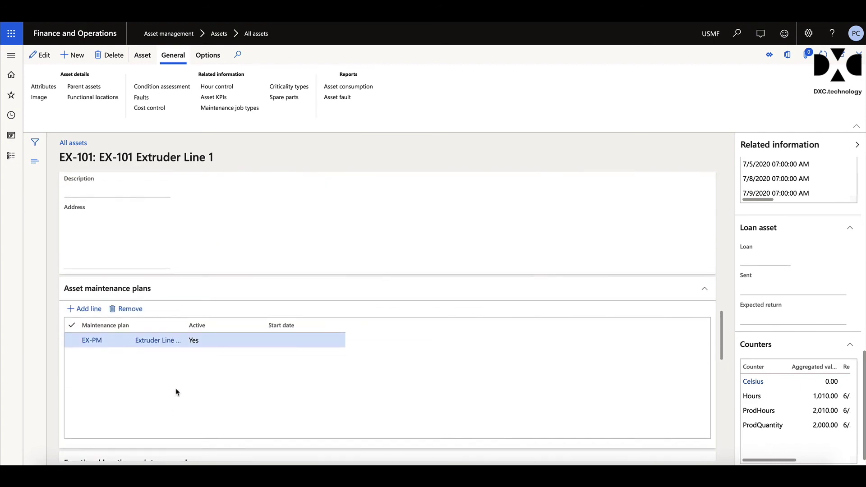
{"action": "scroll", "coordinate": [177, 393], "scroll_direction": "up", "scroll_amount": 10}
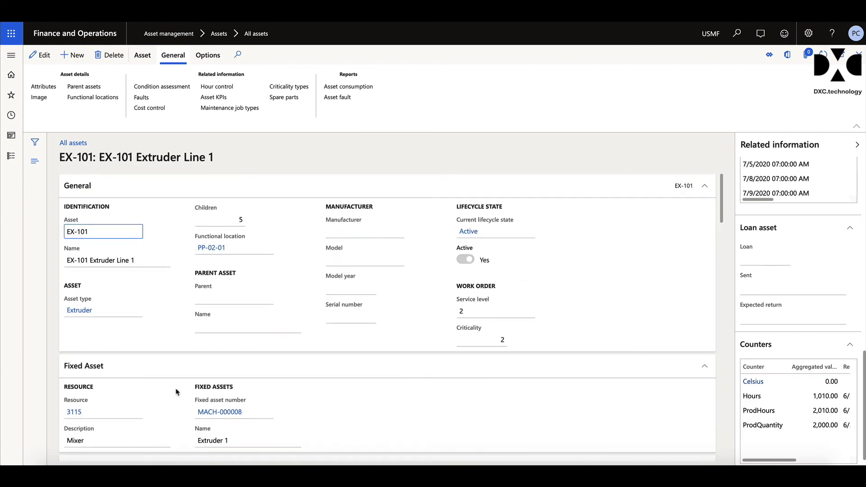
- Show the Asset management module's page list over the EX-101 asset form
{"action": "left_click", "coordinate": [13, 158]}
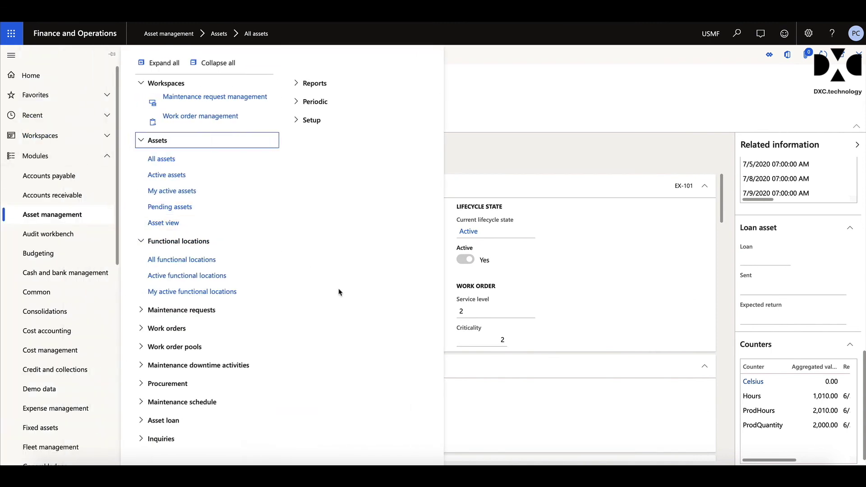